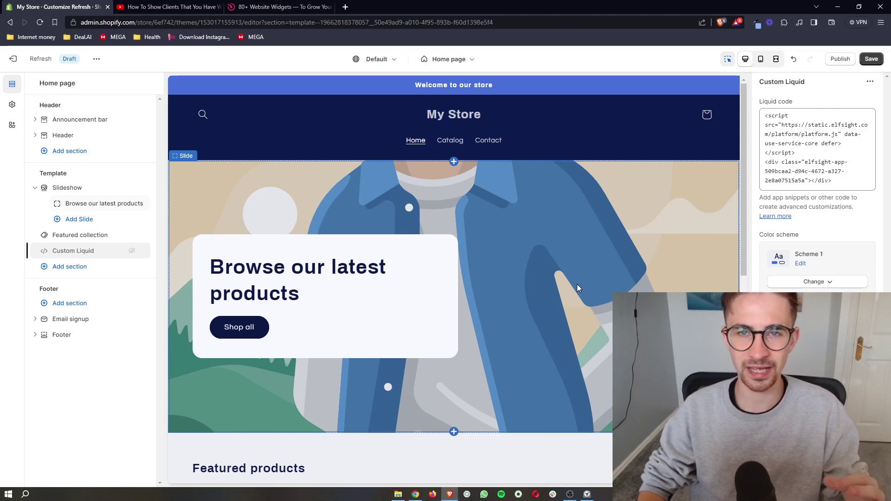
Step: Check the Elfsight sign-up link in the YouTube tutorial's description, then return to elfsight.com
scroll(577, 288, down, 8)
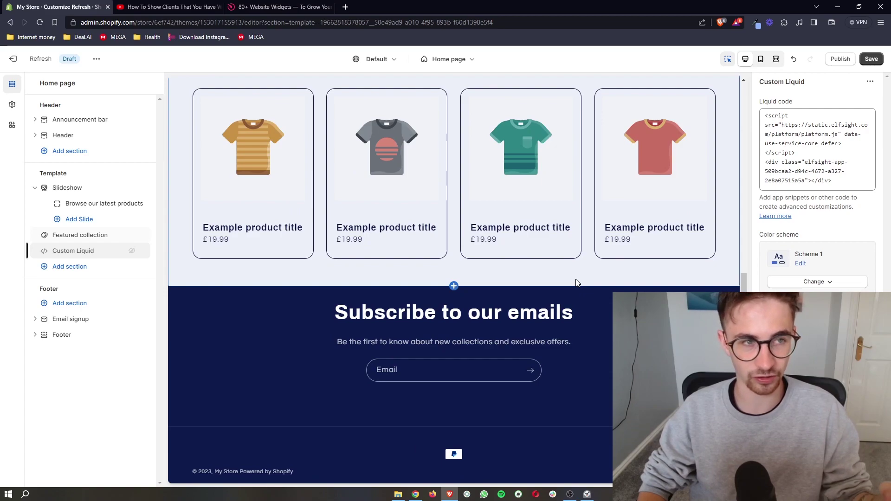
scroll(576, 279, up, 10)
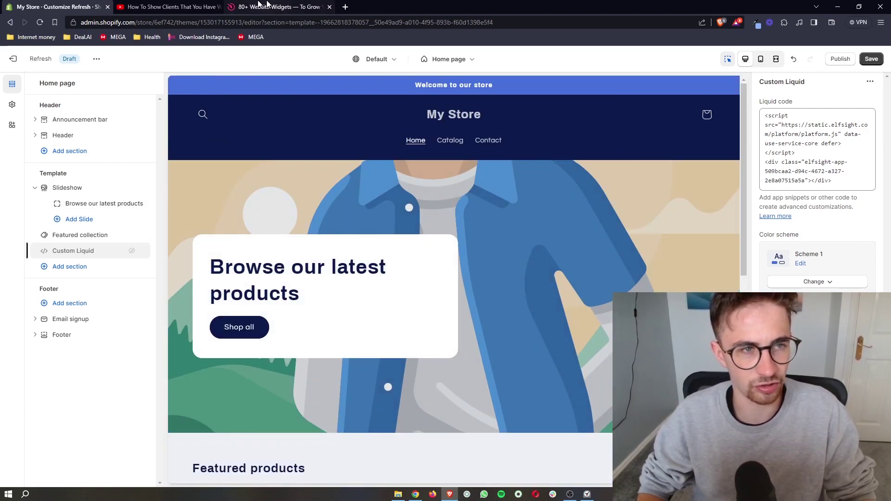
click(167, 6)
click(278, 288)
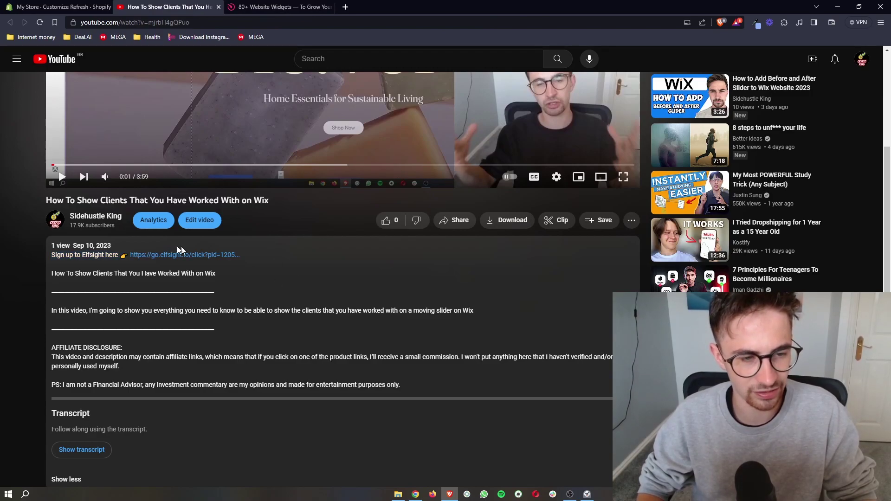
scroll(151, 239, up, 3)
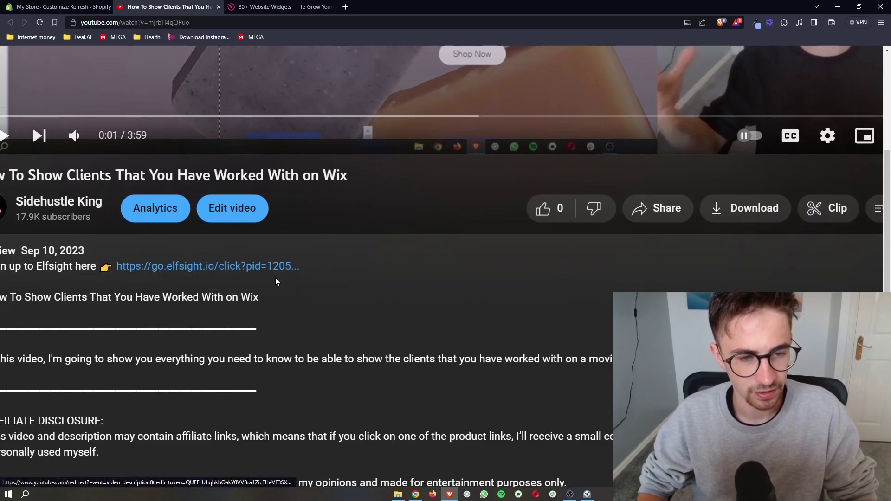
scroll(252, 266, down, 3)
key(ctrl+Tab)
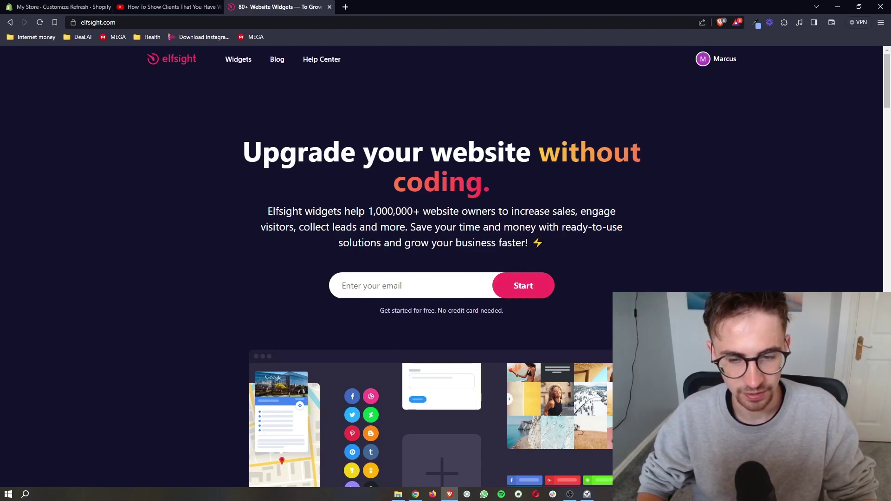
click(56, 6)
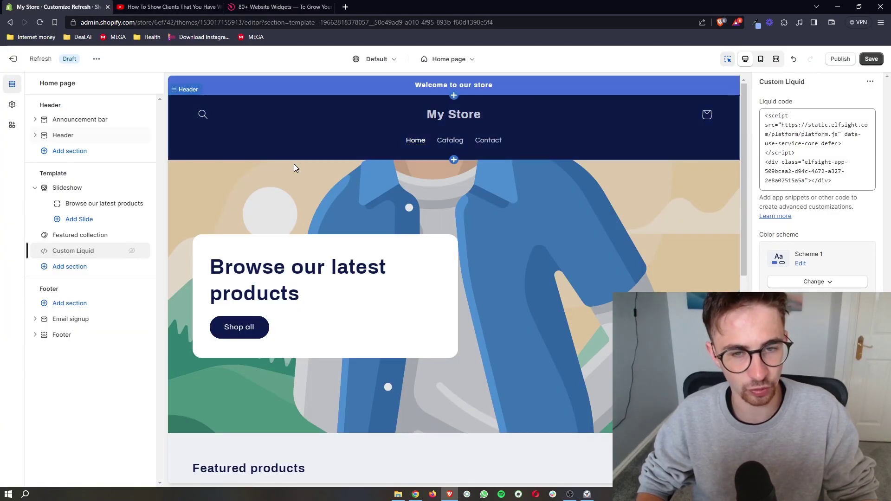
scroll(294, 168, down, 3)
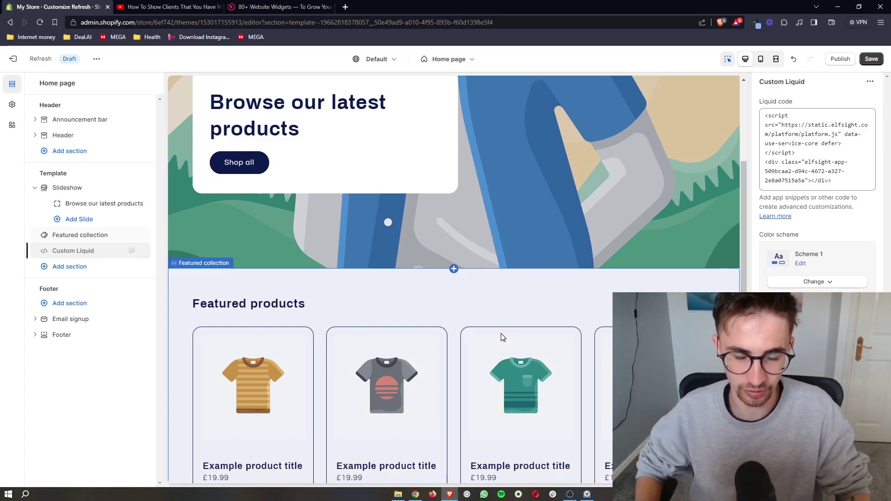
scroll(500, 334, up, 3)
click(313, 6)
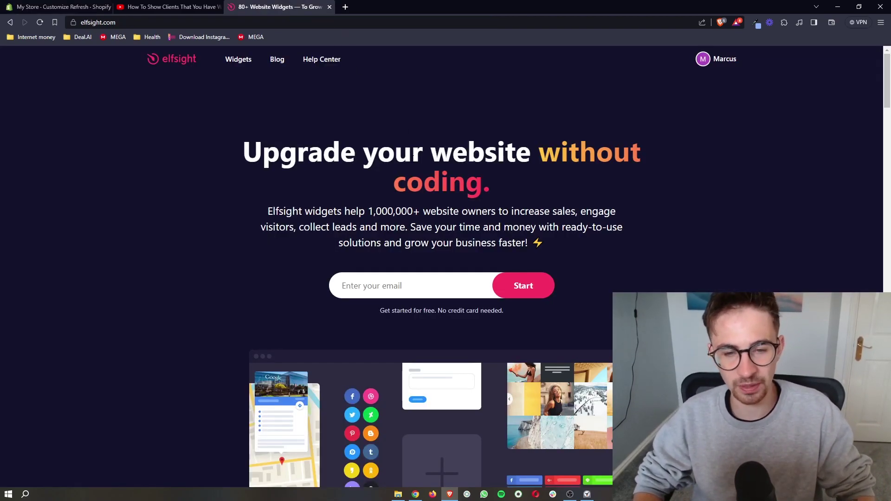
drag(507, 310, 362, 307)
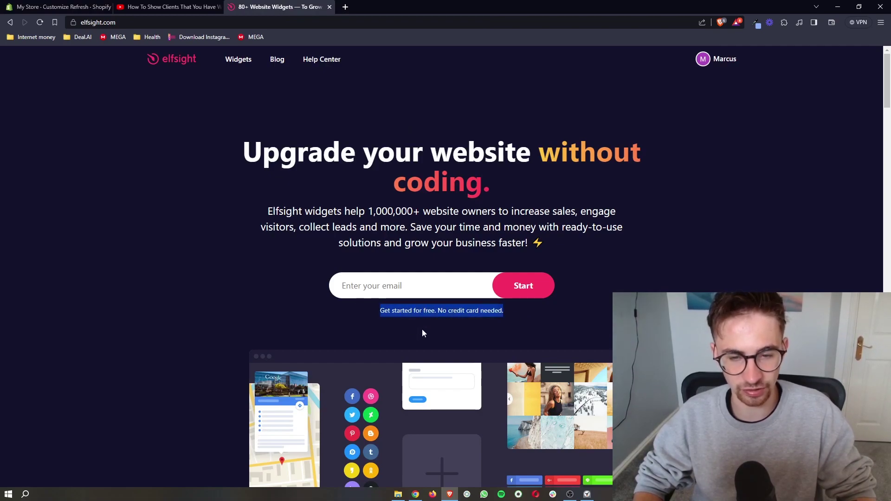
click(422, 331)
click(362, 287)
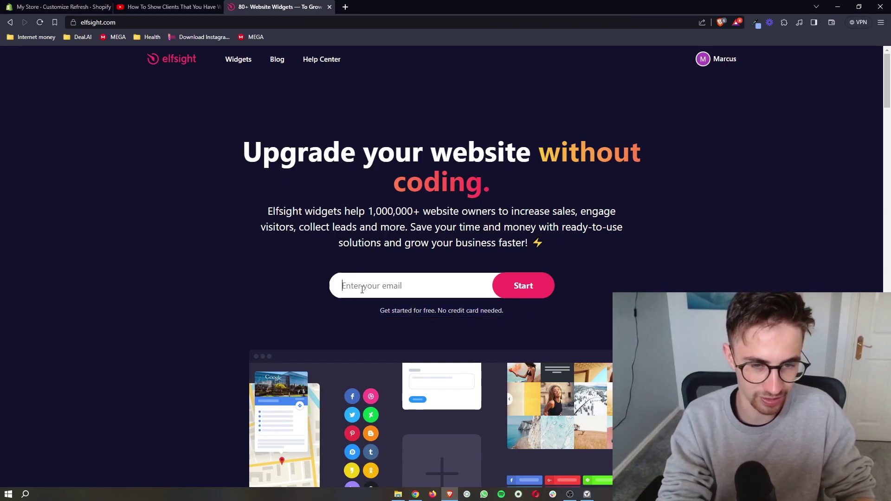
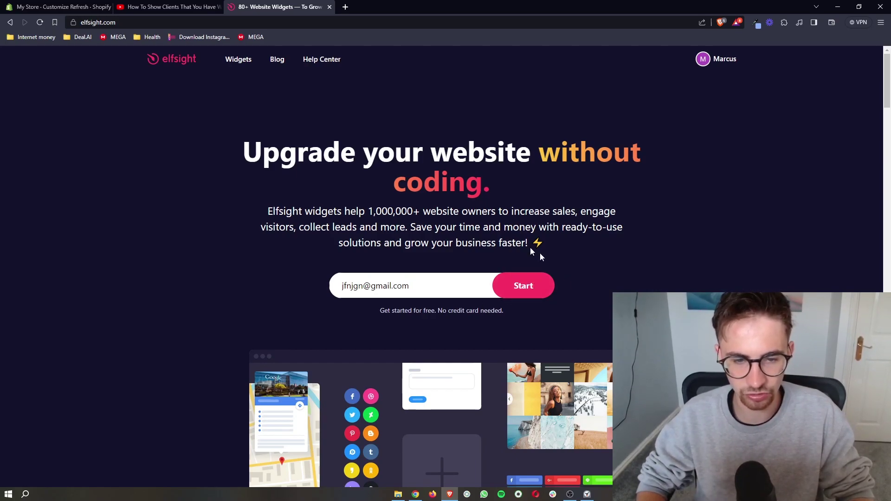
drag(468, 294, 276, 292)
key(BackSpace)
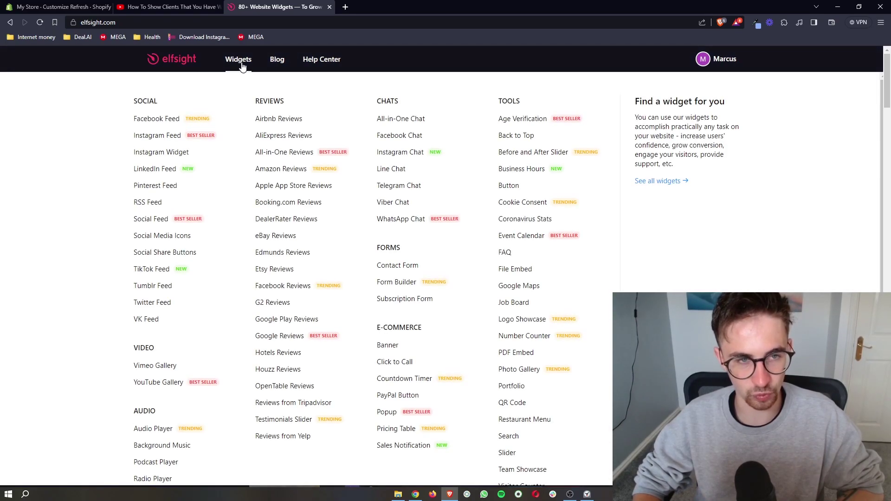
Step: Open Elfsight's Widgets catalog and browse the full list of widgets
click(238, 60)
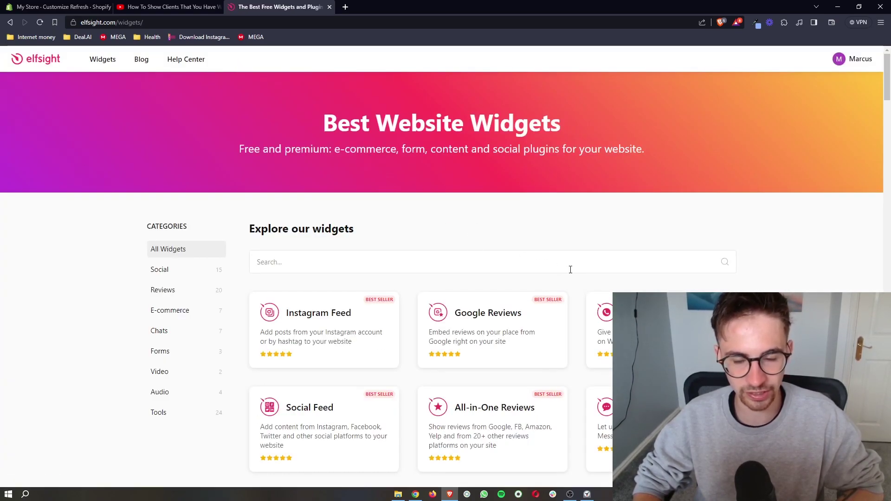
scroll(571, 270, down, 15)
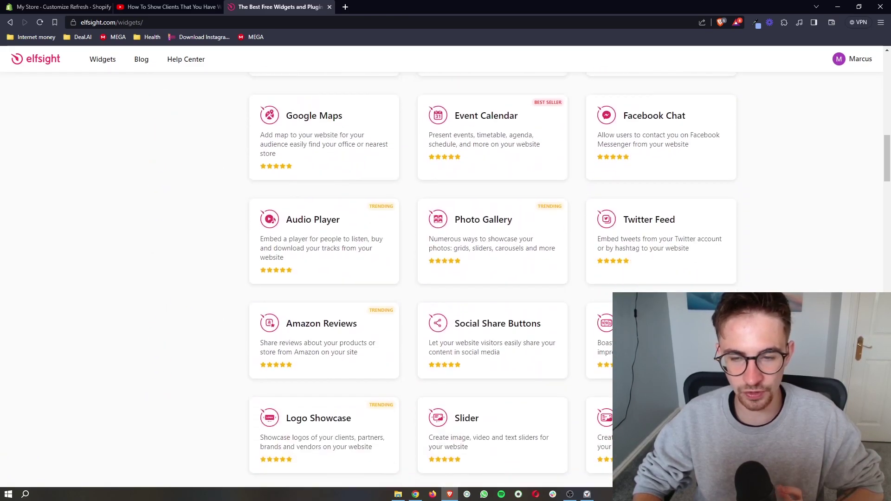
scroll(570, 270, down, 18)
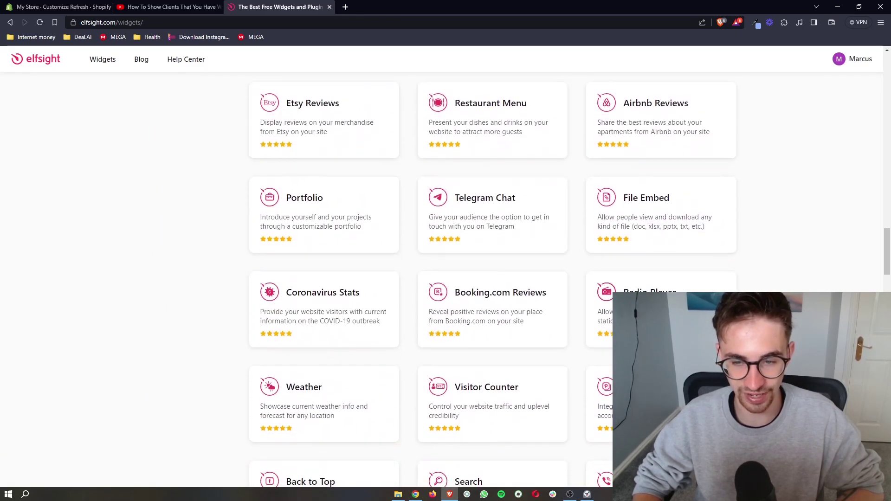
scroll(570, 269, down, 15)
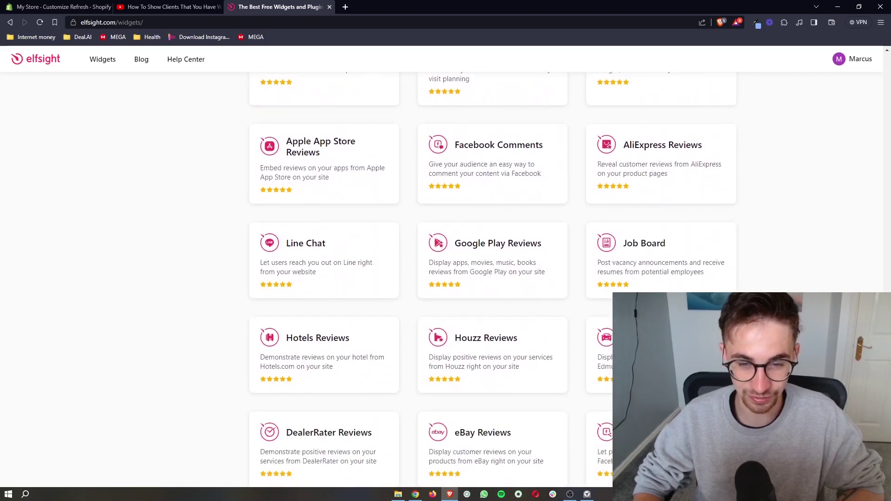
scroll(570, 270, down, 6)
scroll(570, 270, up, 16)
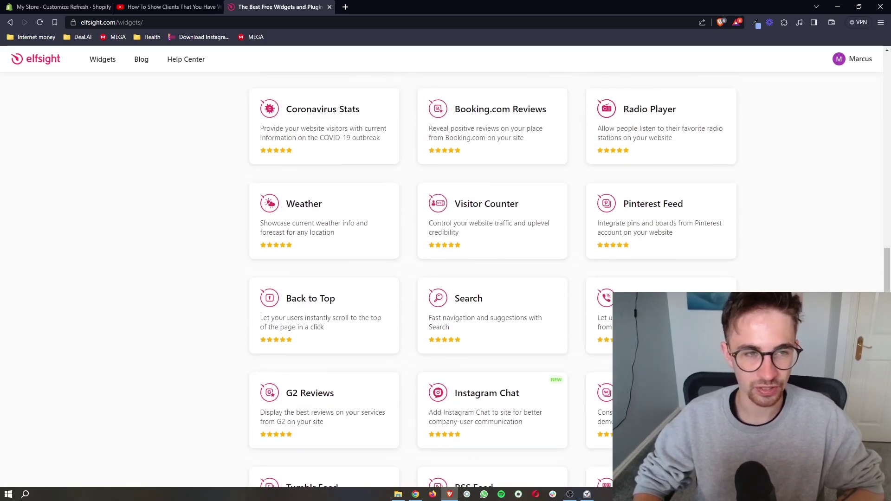
scroll(570, 269, up, 20)
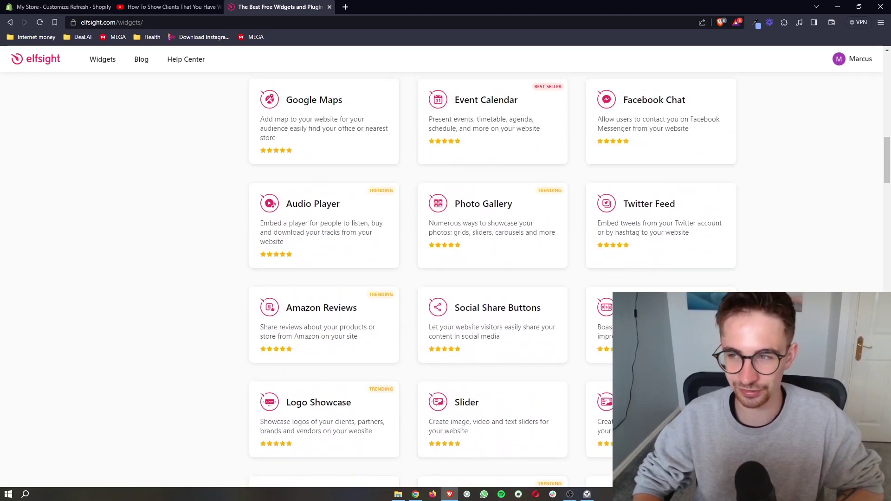
scroll(570, 270, up, 13)
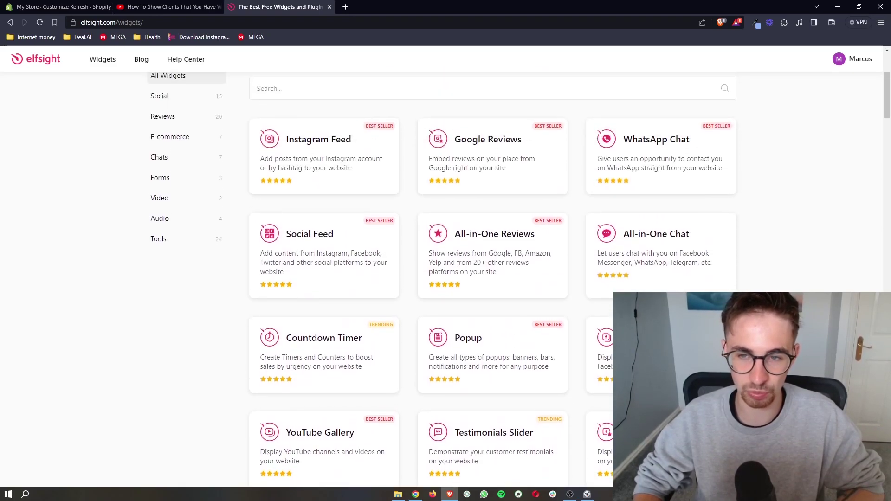
scroll(570, 269, up, 3)
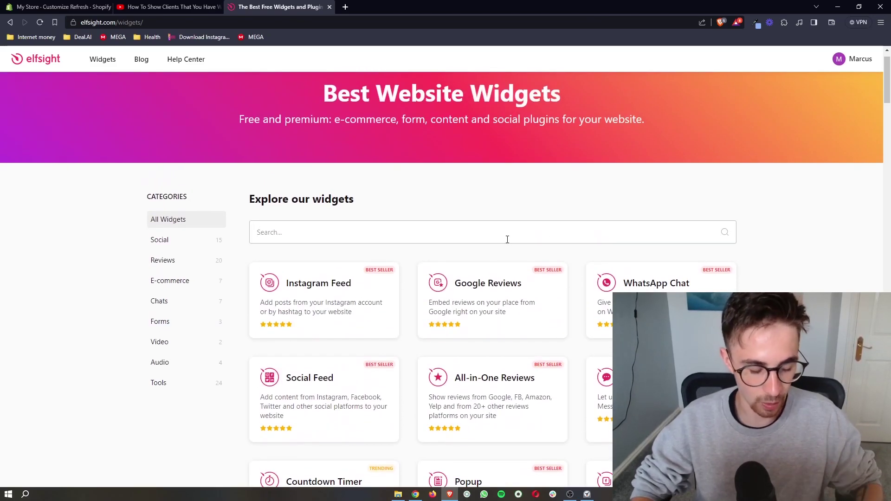
Step: Search the catalog for 'before' to find the Before and After Slider
click(507, 239)
text(before)
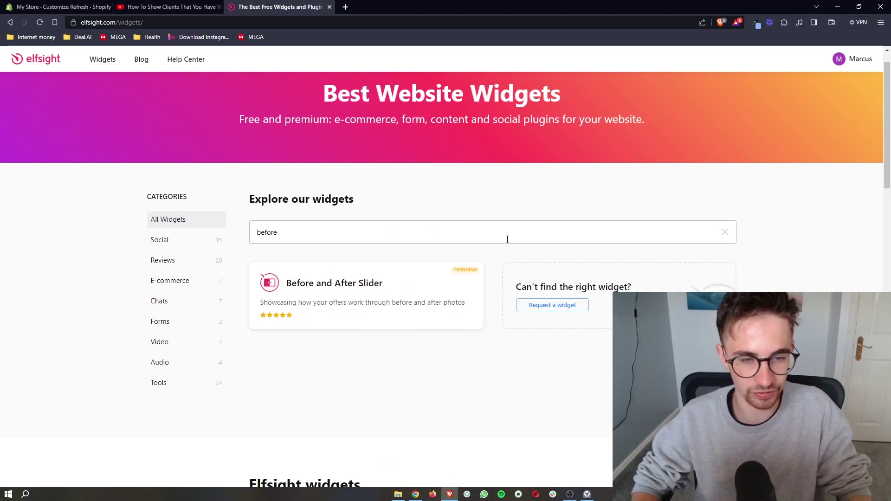
drag(507, 238, 227, 226)
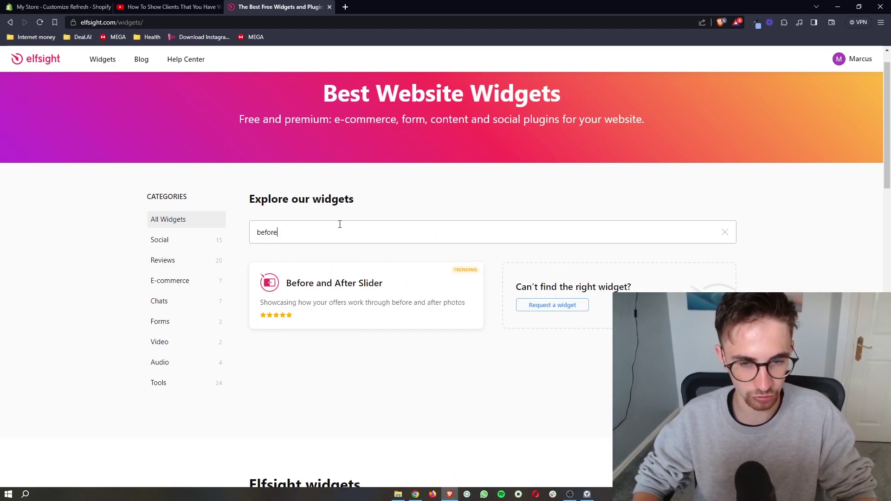
Step: Preview the Retouch Slider, List of Works, Product Comparison and Simple Comparison templates
click(354, 287)
scroll(354, 288, down, 2)
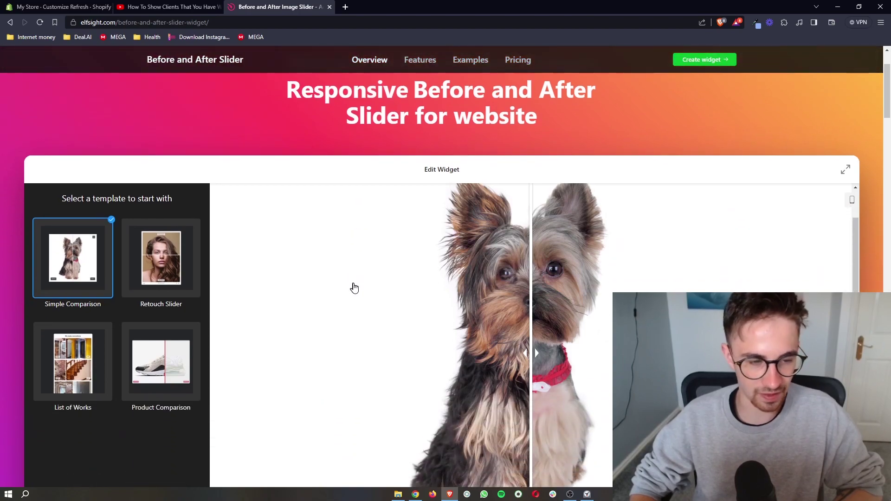
scroll(354, 288, down, 2)
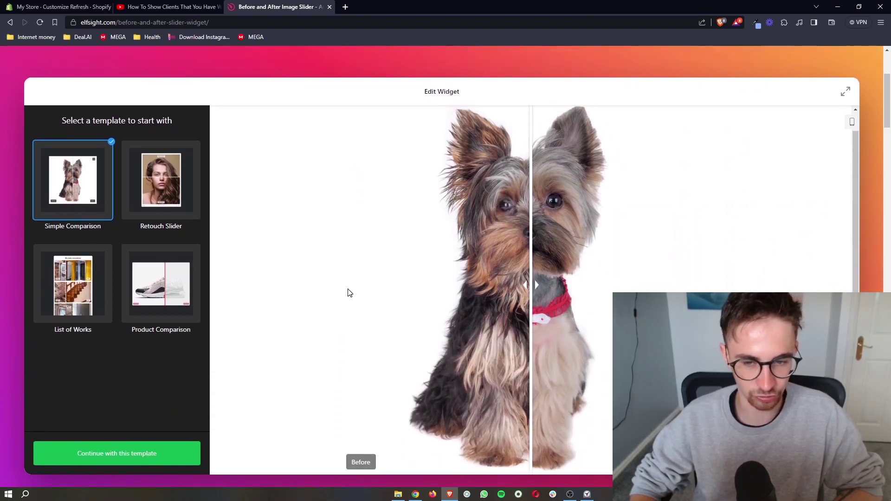
click(168, 211)
click(81, 284)
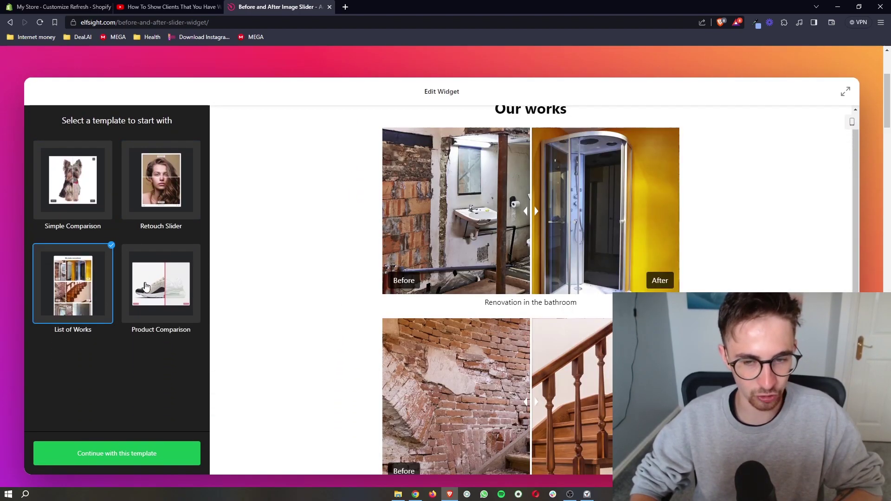
click(165, 285)
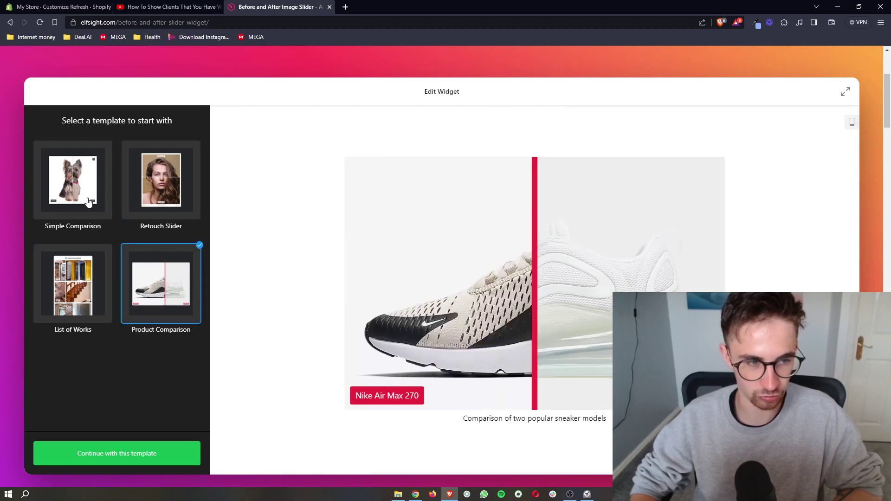
click(89, 202)
drag(529, 317, 545, 302)
Step: Compare the other templates again and settle on Simple Comparison
click(149, 283)
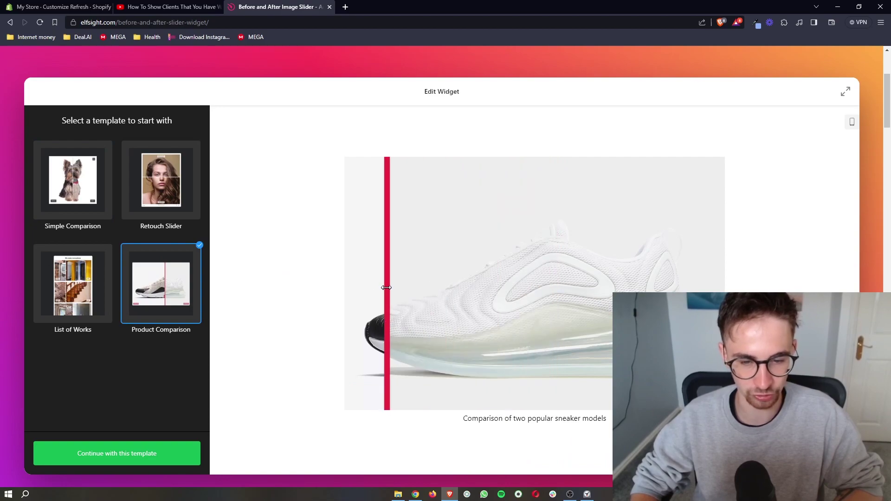
click(190, 208)
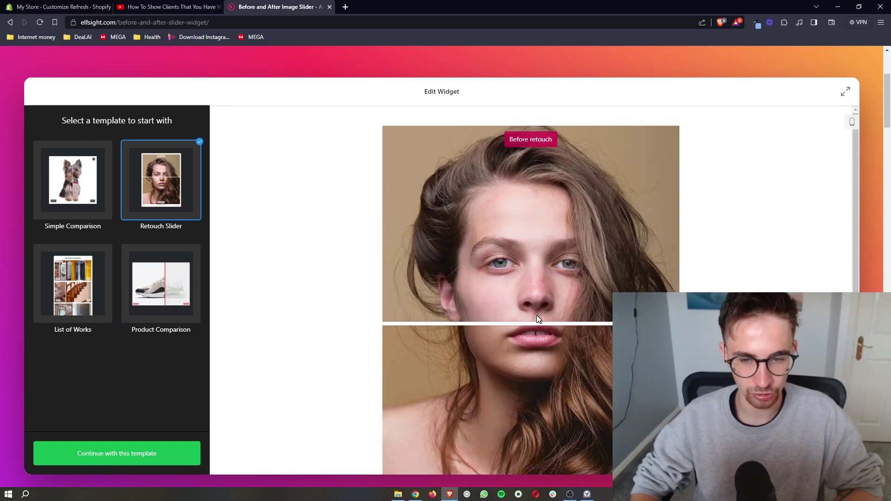
click(91, 297)
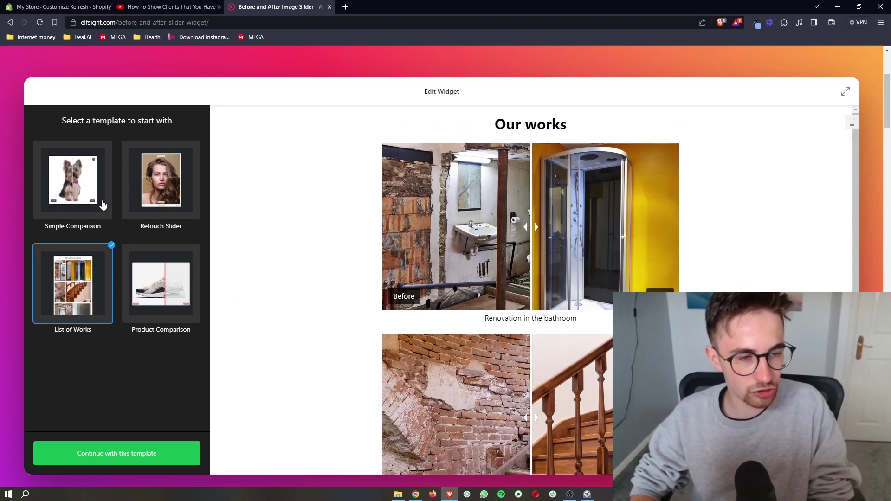
click(81, 197)
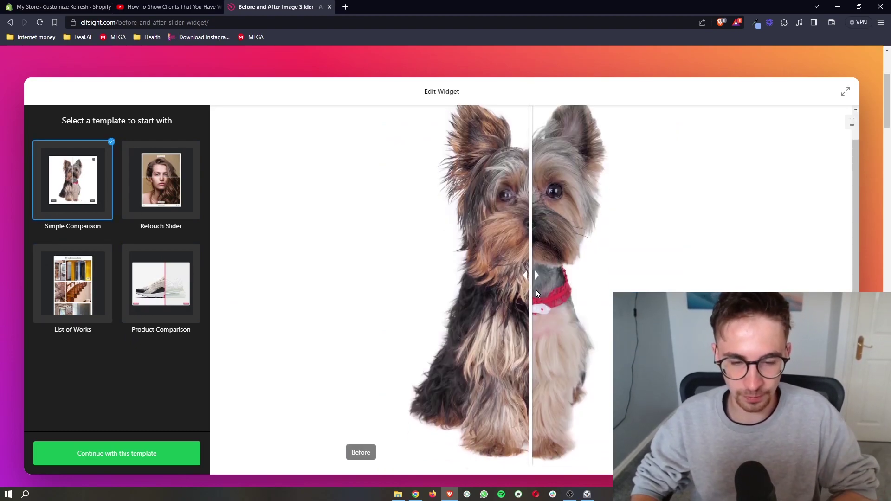
scroll(468, 288, down, 1)
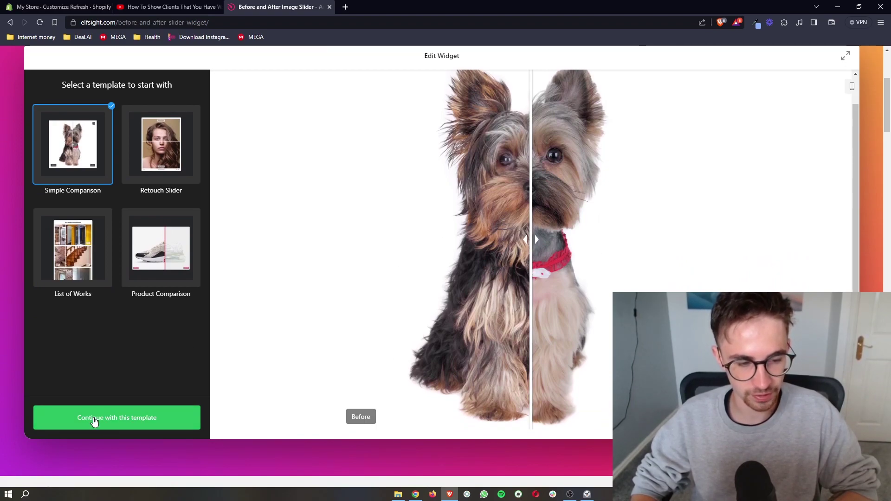
Step: Continue with Simple Comparison and open the dog_1.jpg set in Edit Set
click(93, 419)
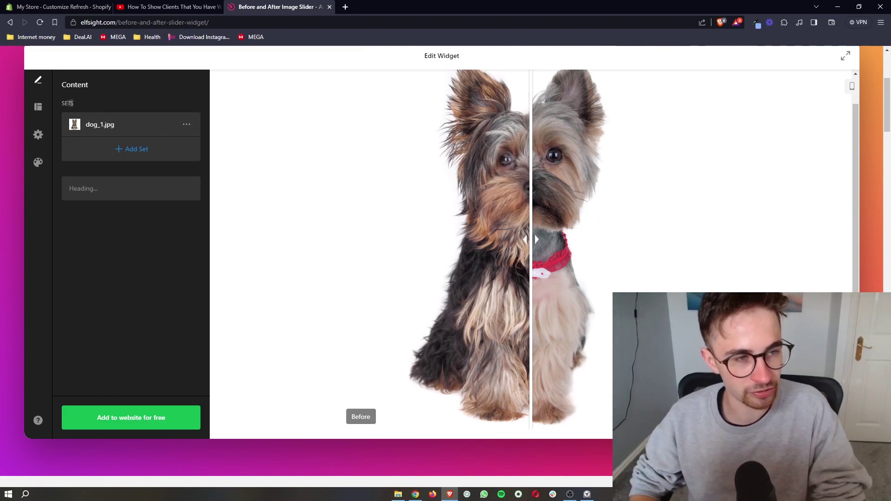
scroll(325, 232, up, 1)
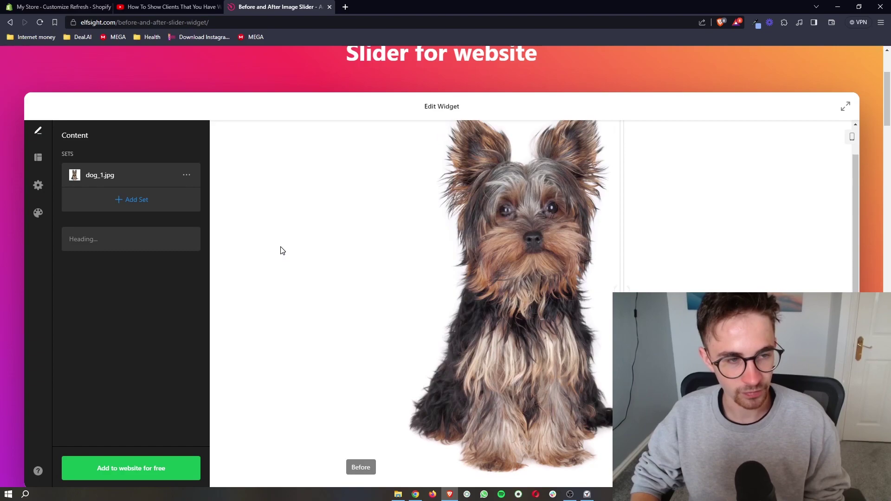
click(106, 178)
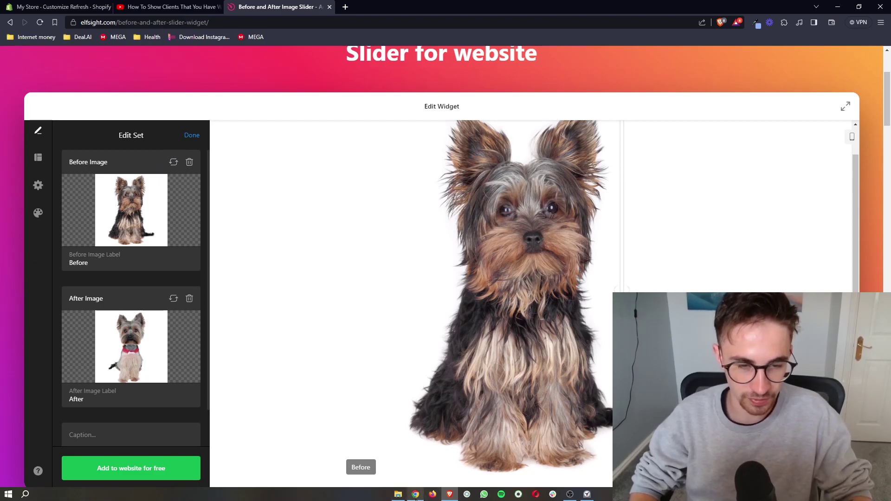
Step: Show Google image results for 'before and after images' and open the Bored Panda bride photo
key(alt+Tab)
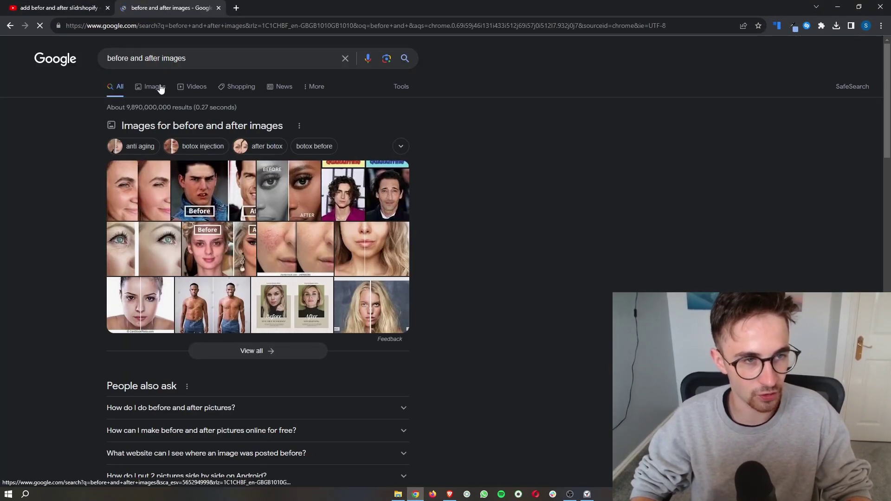
click(157, 88)
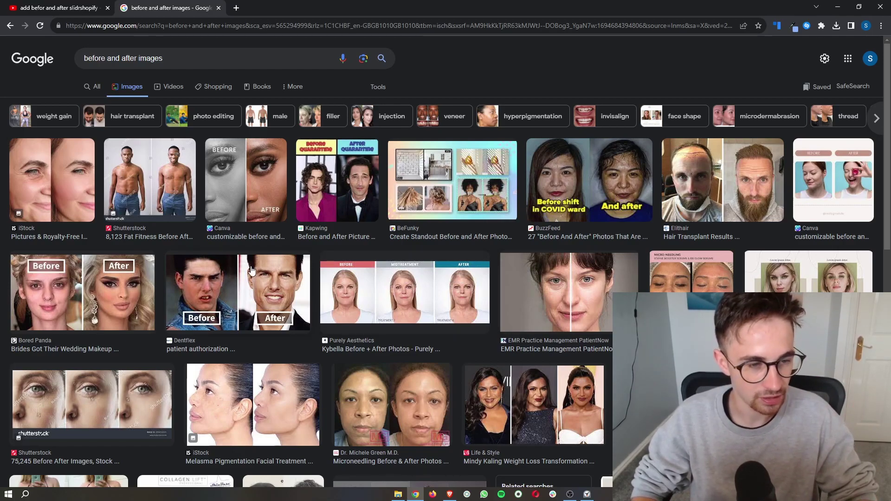
click(90, 281)
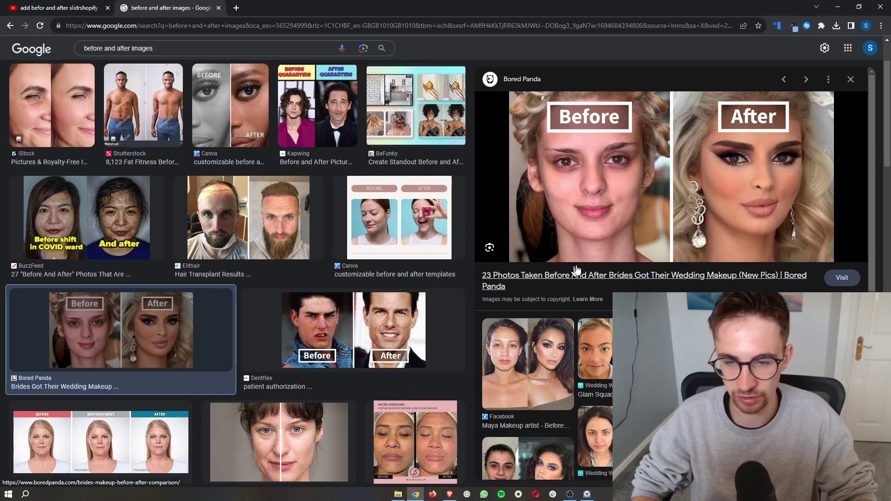
Step: Replace the slider's Before and After images with the 'before' and 'after' bride files from Downloads
right_click(645, 222)
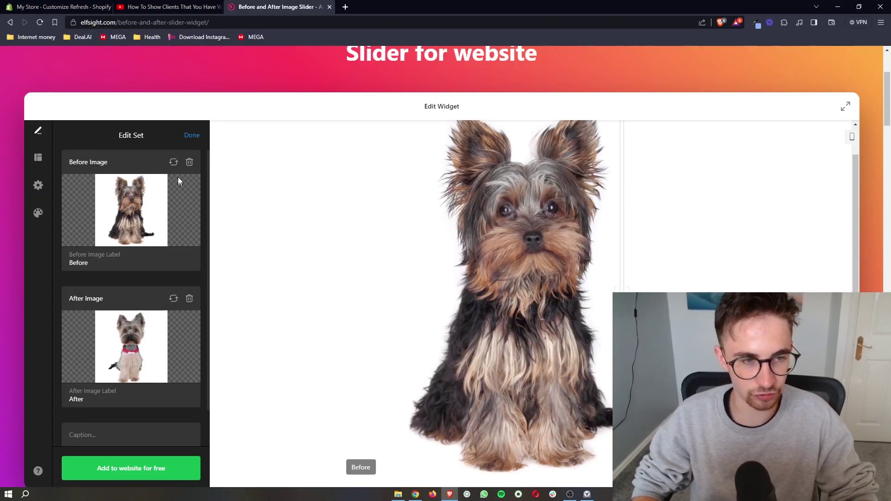
click(173, 163)
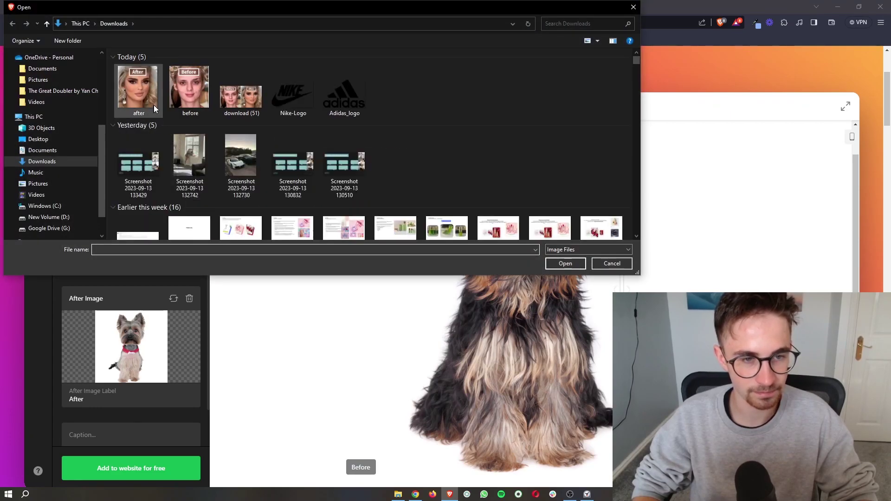
double_click(189, 88)
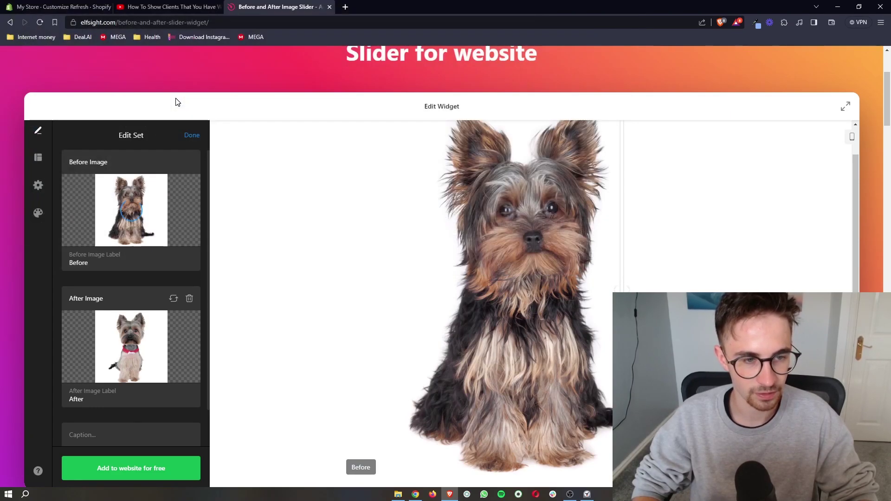
click(174, 301)
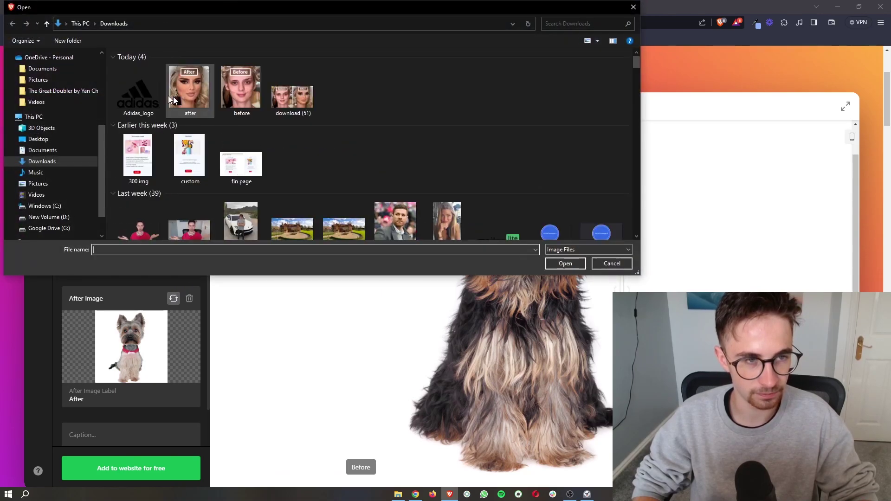
double_click(157, 90)
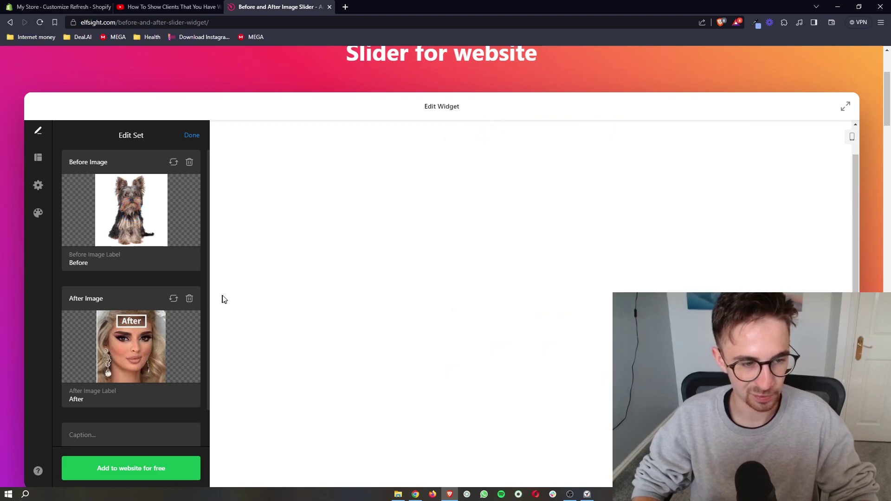
Step: Drag the comparison divider across the new bride makeup photos to check them
drag(529, 292, 370, 279)
scroll(732, 281, down, 2)
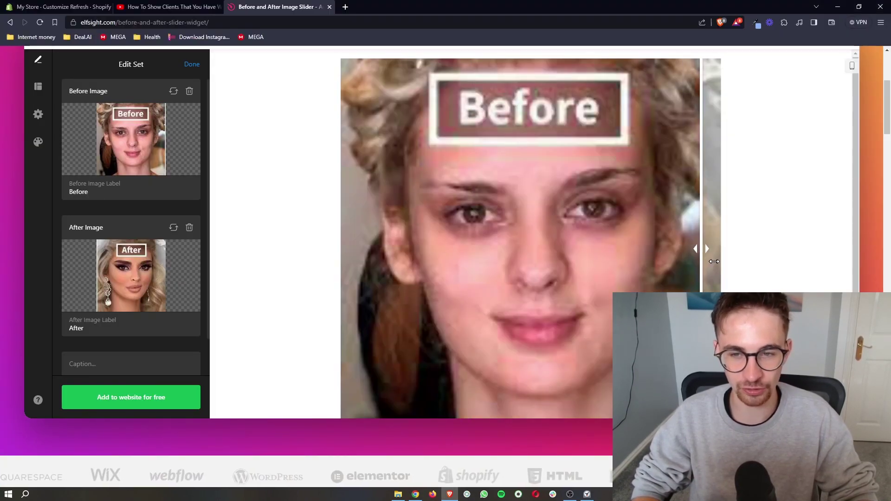
drag(719, 248, 340, 270)
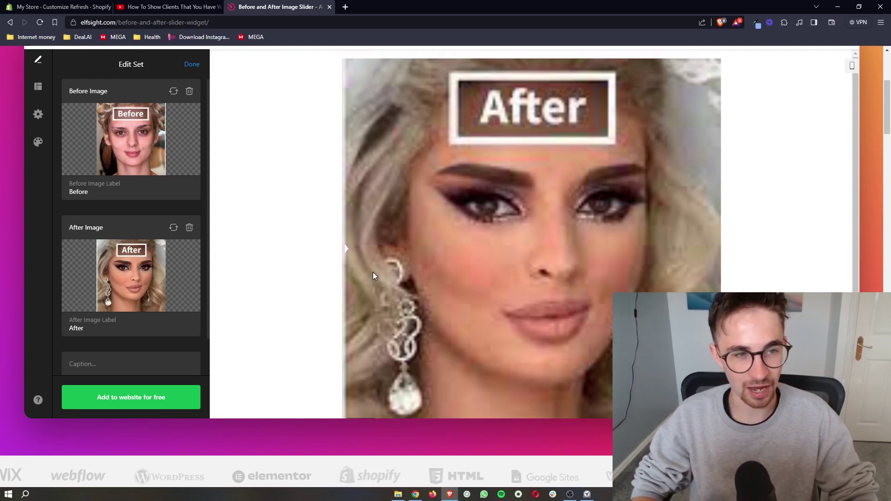
scroll(373, 271, up, 1)
scroll(188, 302, down, 1)
scroll(188, 302, up, 1)
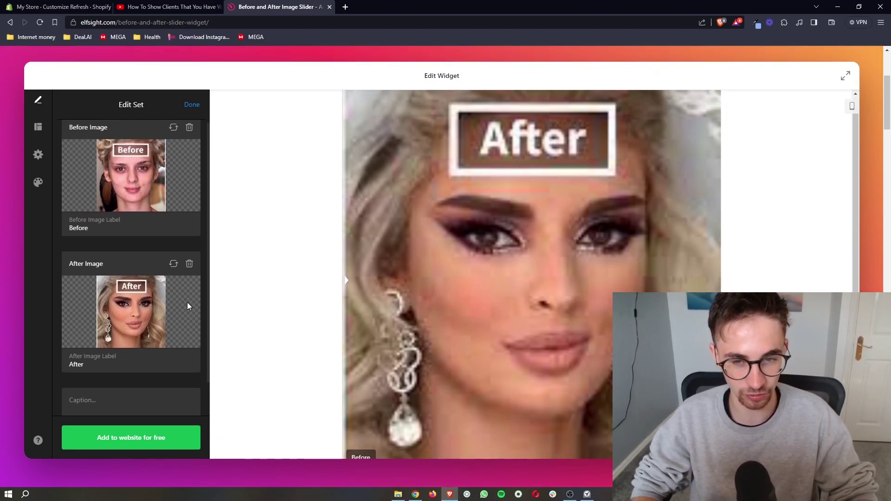
scroll(188, 302, down, 1)
Step: Publish the slider widget and review the Lite $0 to Premium $20 pricing plans at 100% zoom
click(148, 436)
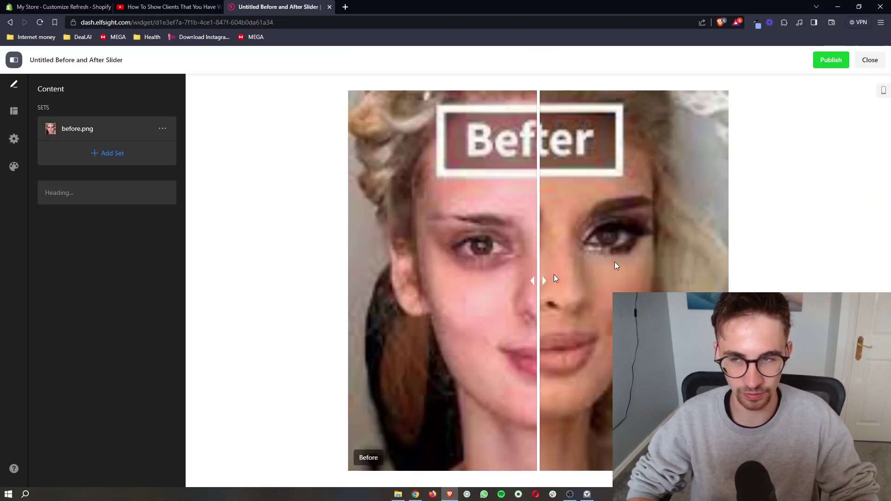
click(831, 60)
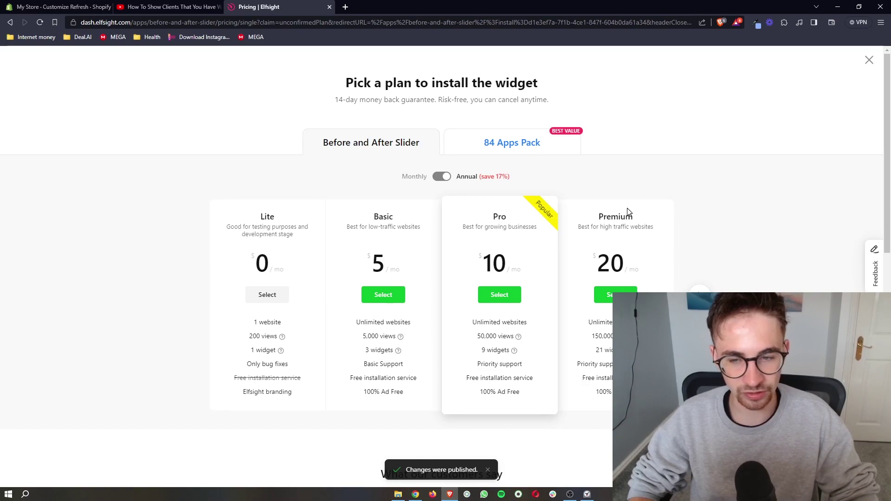
key(ctrl+plus)
key(ctrl+plus)
key(ctrl+plus)
key(ctrl+plus)
key(ctrl+plus)
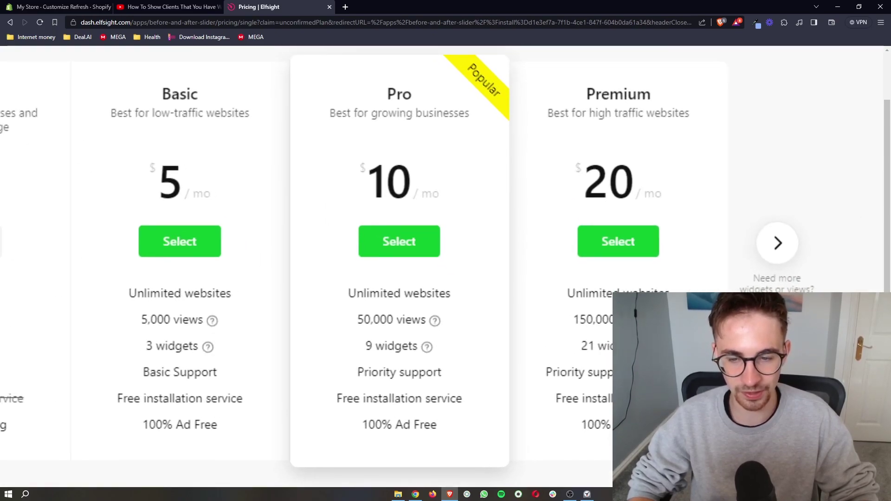
drag(348, 320, 421, 321)
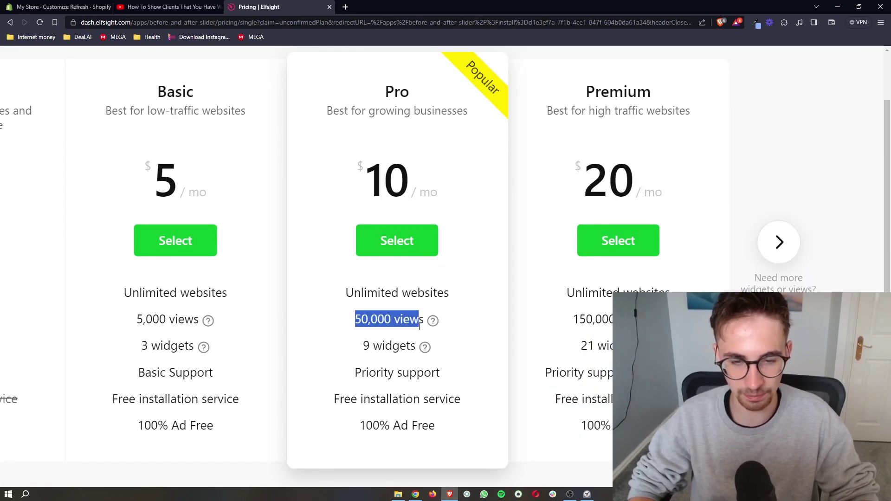
click(837, 7)
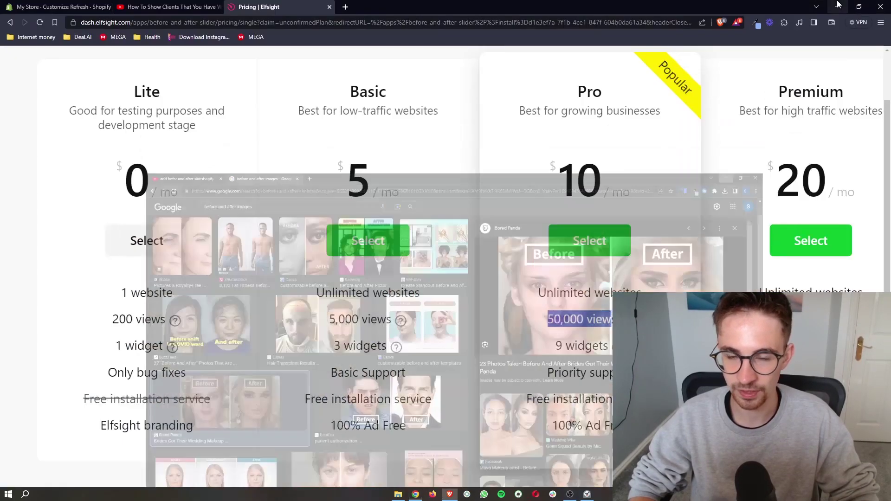
key(ctrl+0)
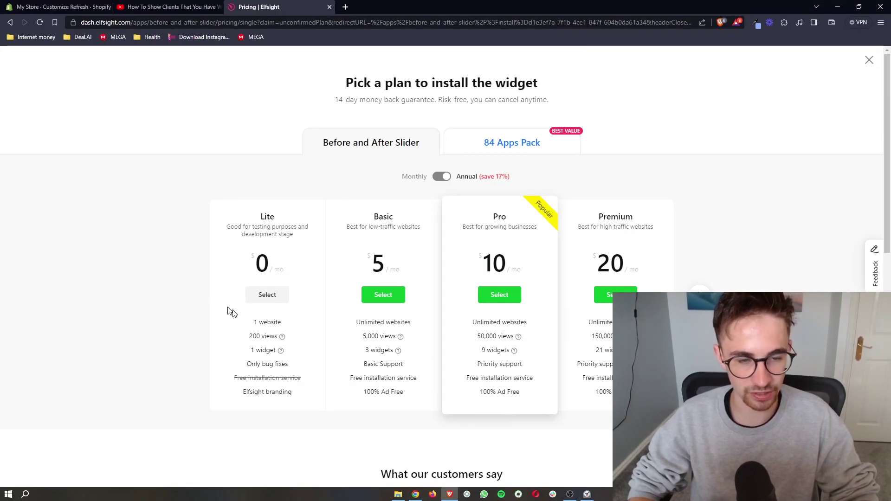
click(60, 7)
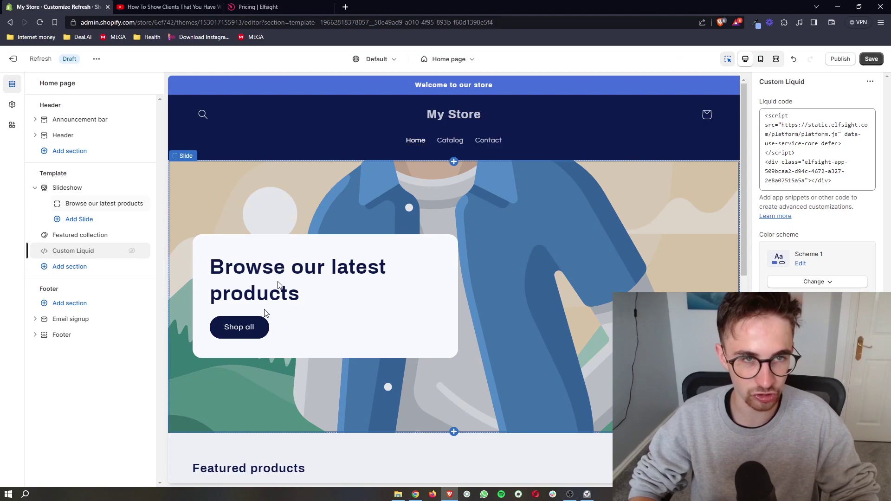
click(230, 12)
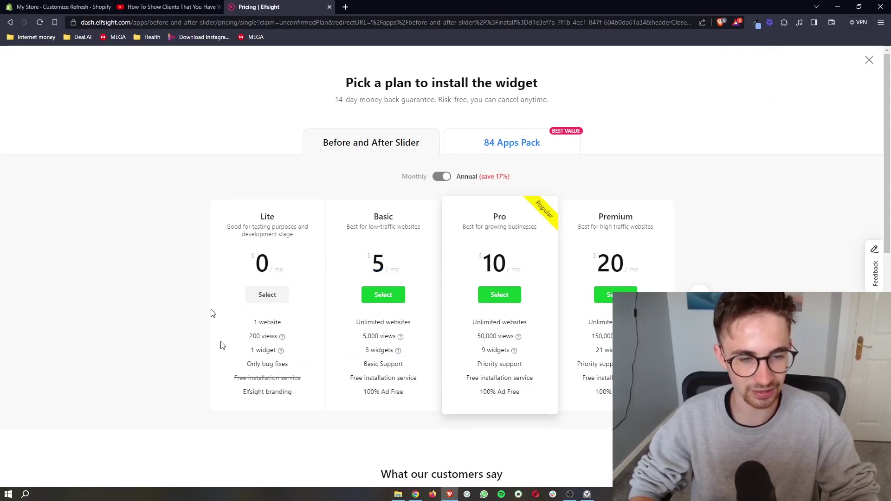
Step: Choose the free Lite plan and copy the slider's embed code
click(266, 296)
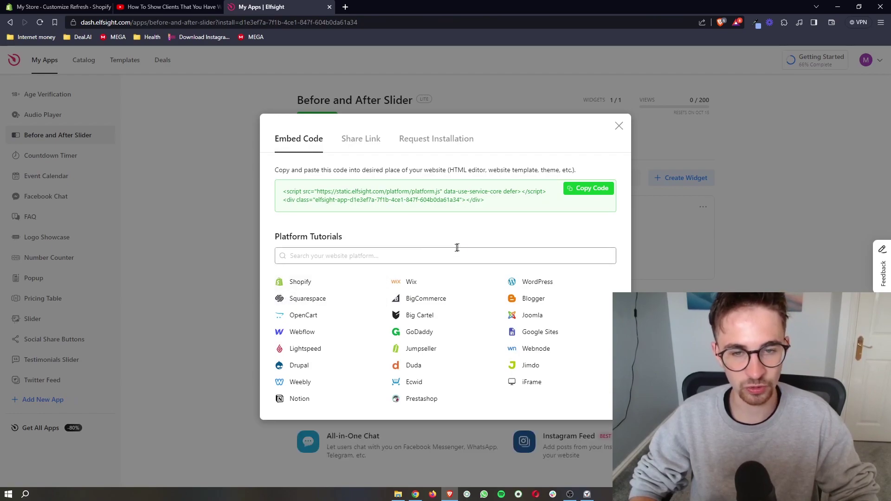
drag(524, 207, 257, 196)
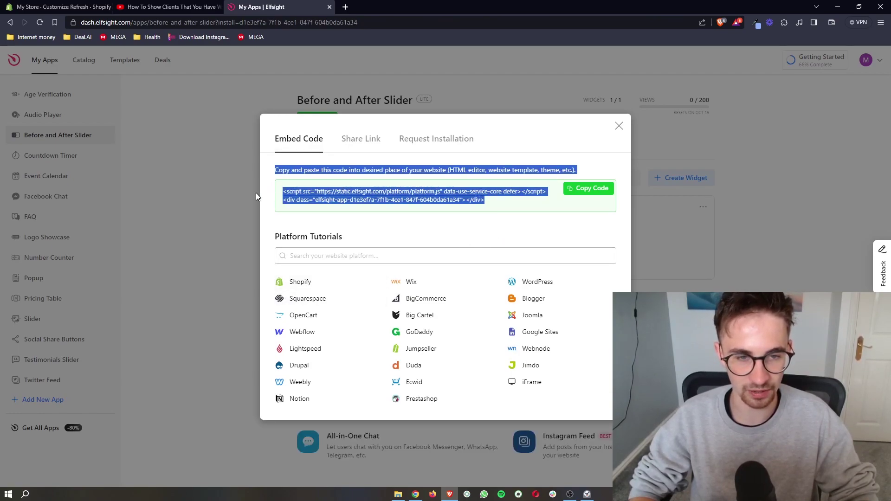
click(473, 199)
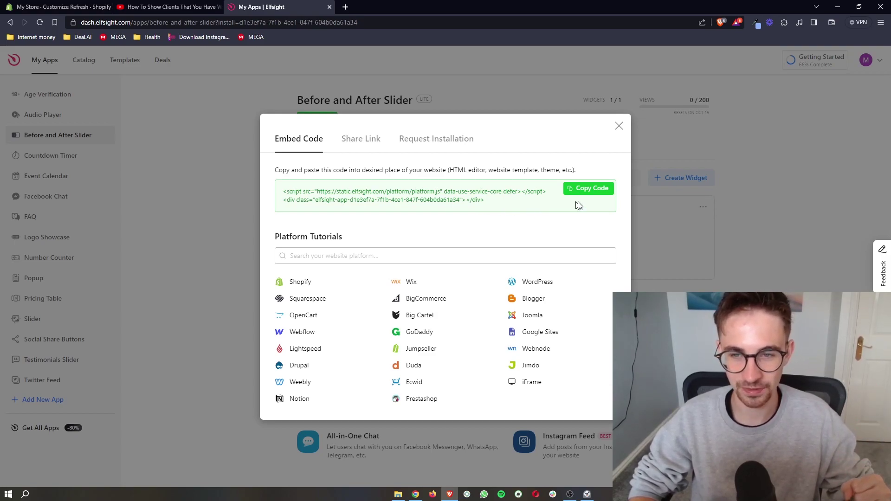
click(596, 191)
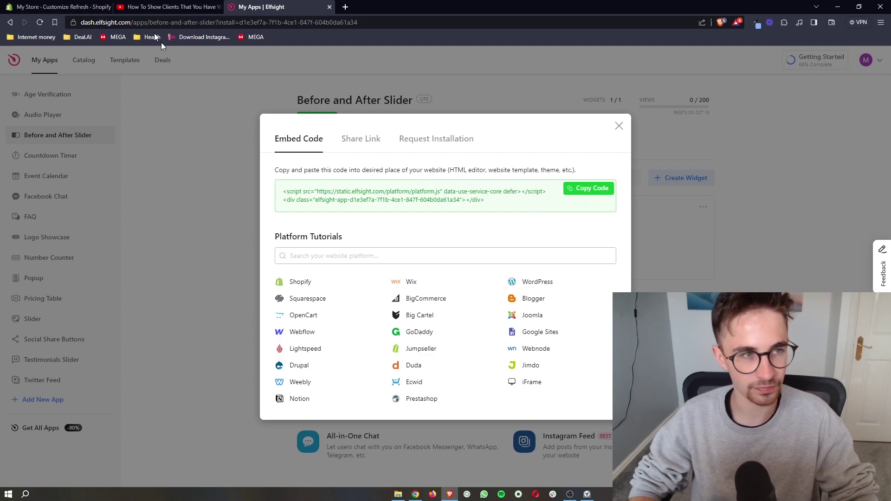
Step: Undo the earlier Custom Liquid section in the Shopify home page template
key(ctrl+1)
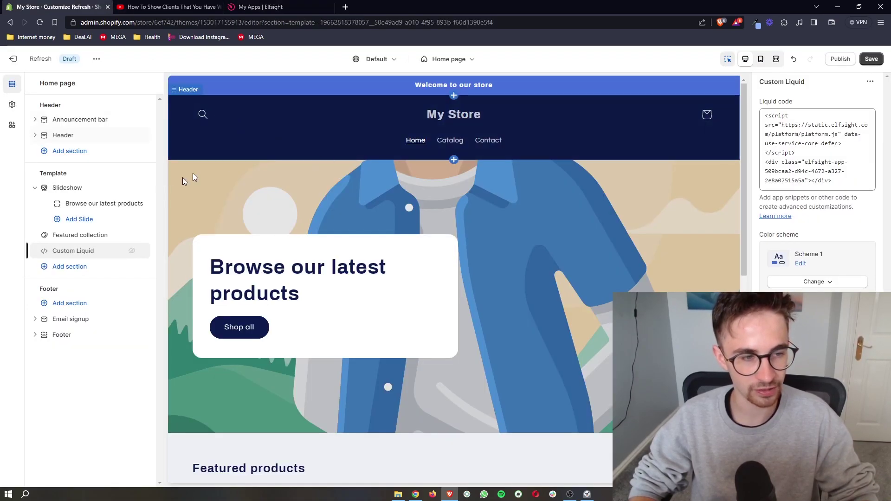
key(ctrl+z)
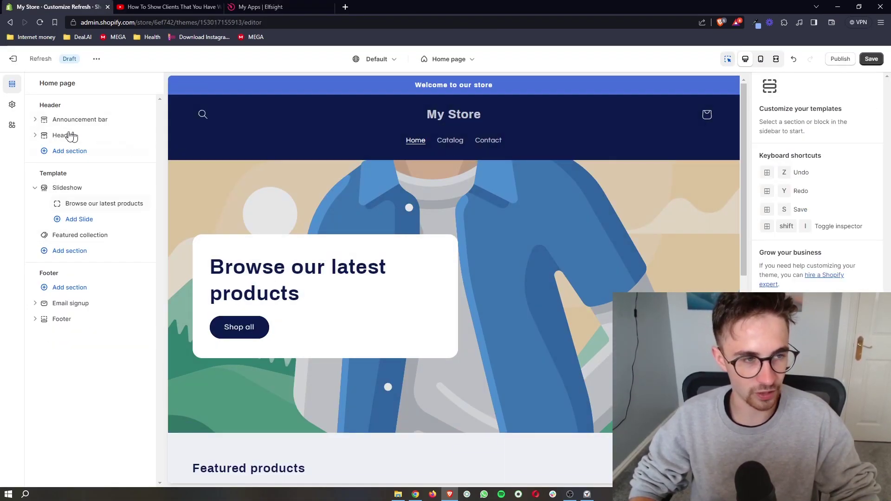
drag(37, 109, 98, 118)
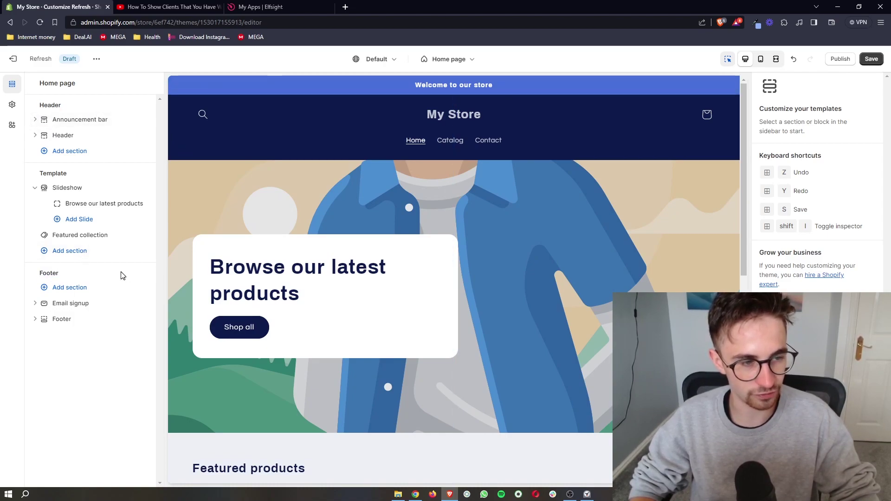
drag(40, 173, 73, 176)
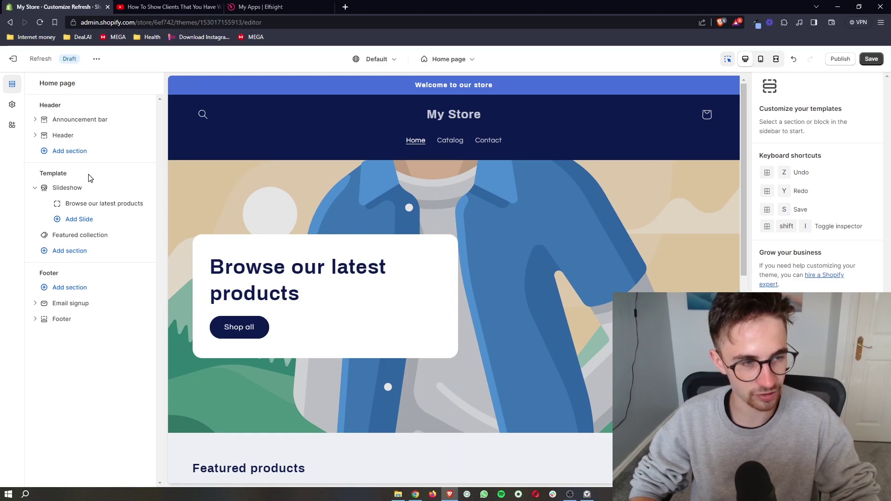
Step: Open the Add section list under Template and browse the available sections
click(65, 252)
scroll(181, 313, up, 2)
scroll(184, 316, down, 1)
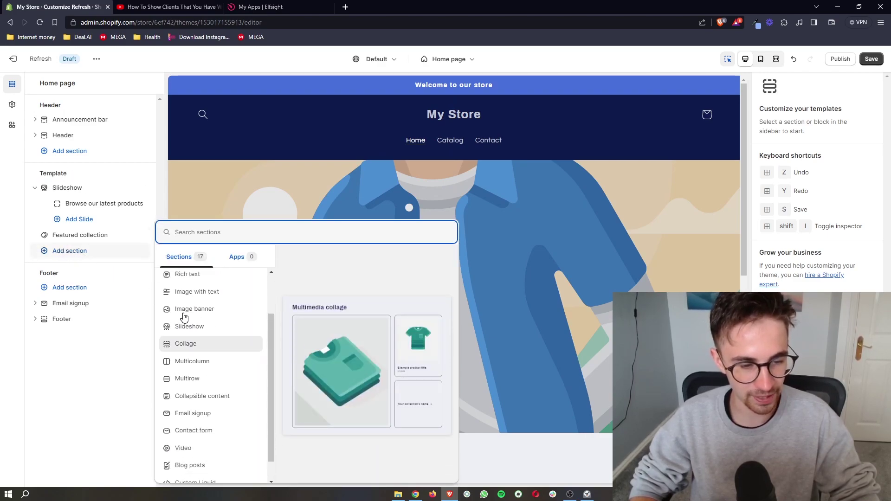
scroll(185, 317, down, 1)
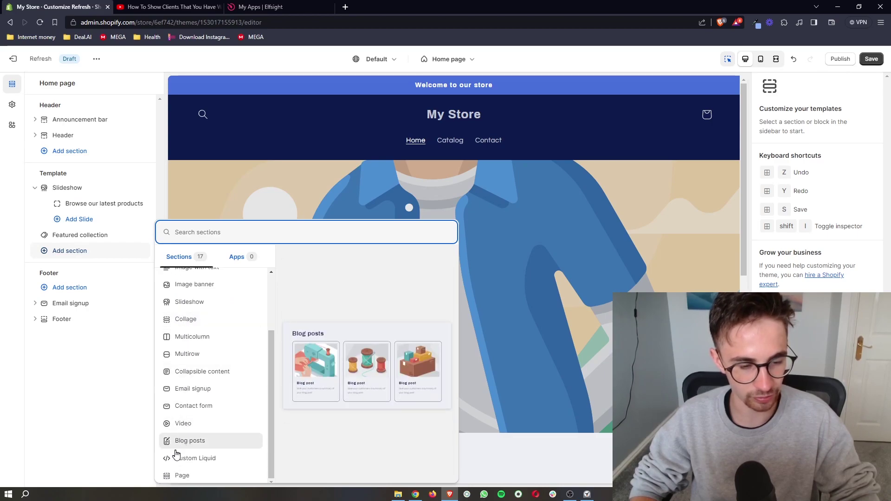
Step: Add a Custom Liquid section and paste the Elfsight embed code into it
click(198, 461)
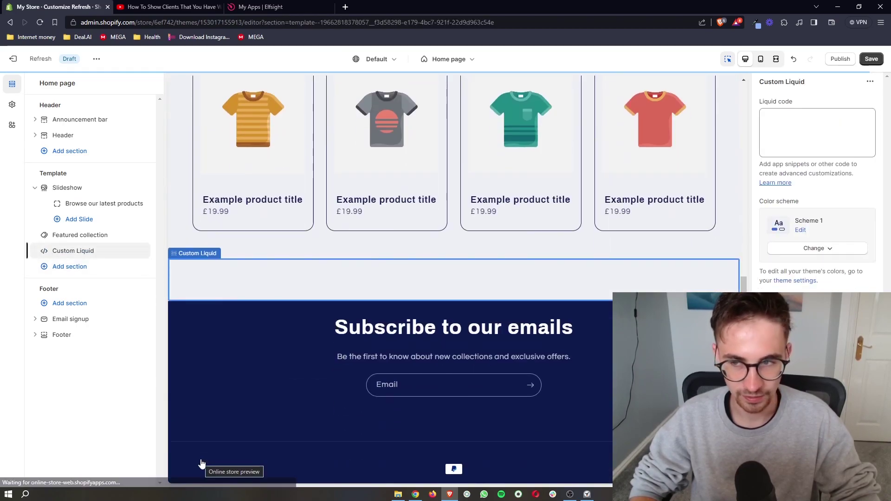
click(849, 123)
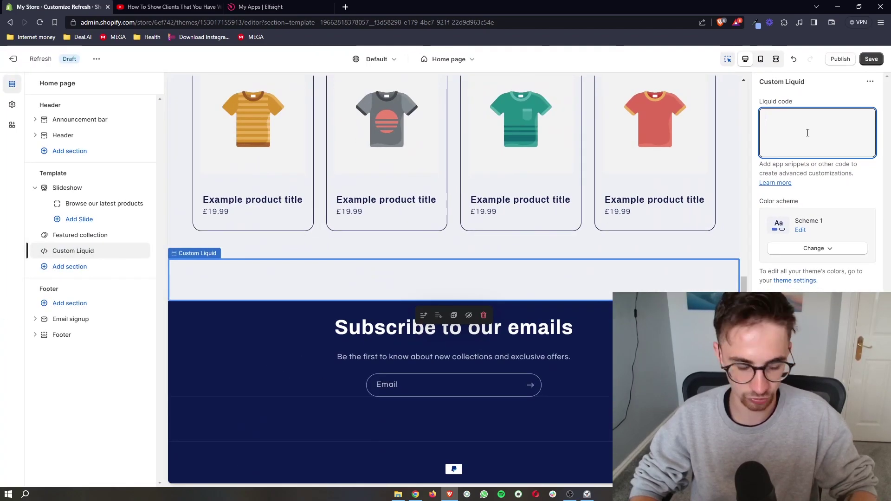
key(ctrl+v)
click(862, 217)
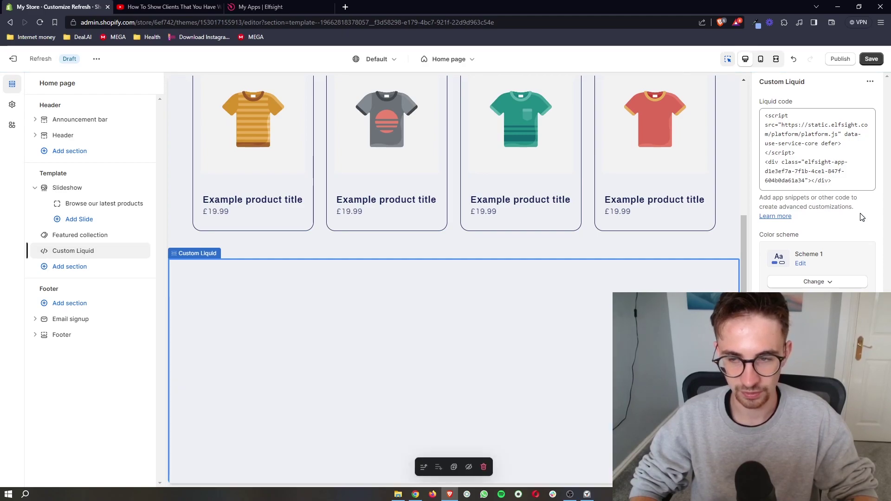
Step: Drag the before/after divider in the home page preview to test the slider
scroll(661, 246, down, 3)
scroll(659, 243, down, 2)
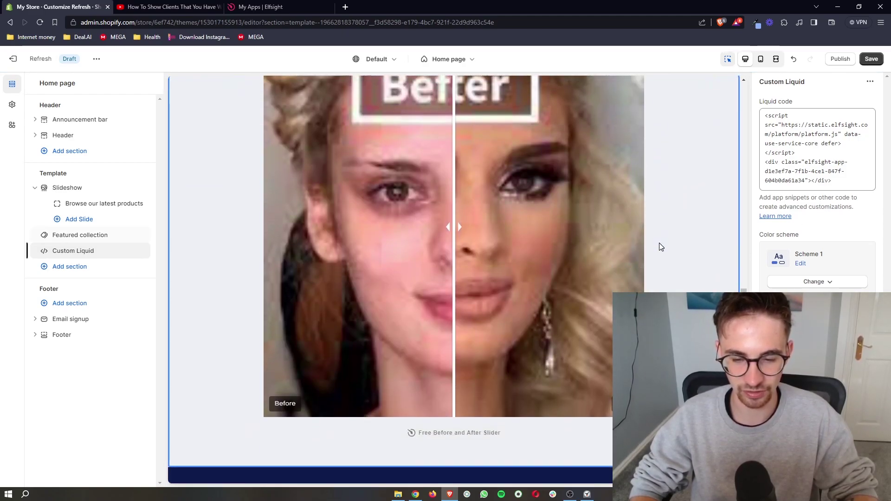
scroll(659, 243, up, 1)
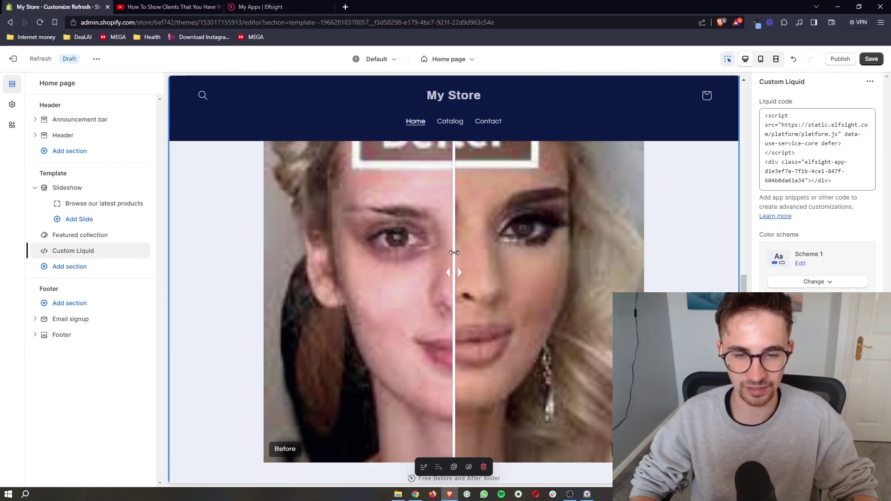
drag(454, 273, 641, 288)
scroll(704, 291, up, 1)
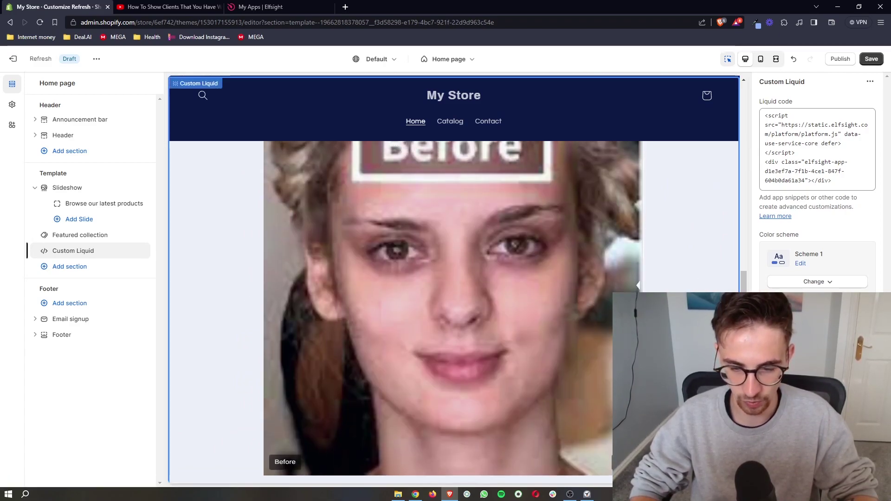